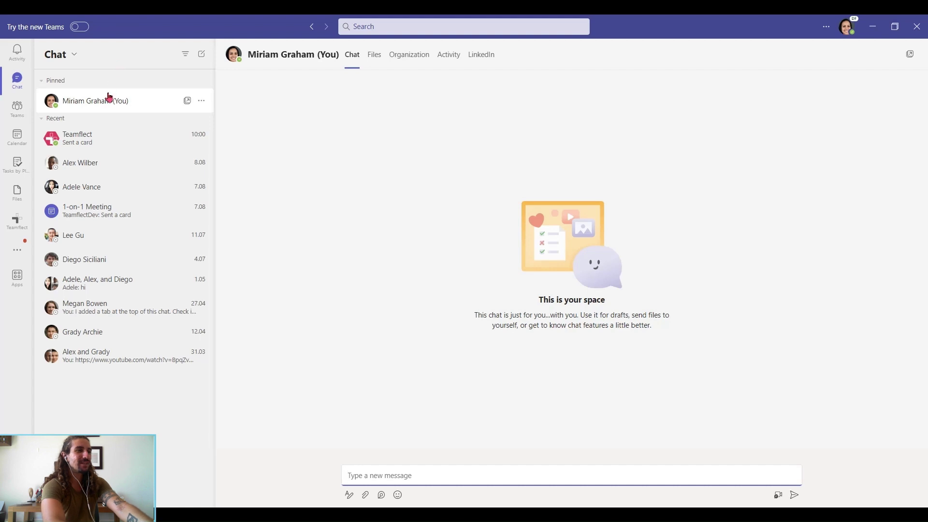
Open the colleague chat listed just above 1-on-1 Meeting and start a new Teamflect recognition for that person.
{"action": "left_click", "coordinate": [84, 188]}
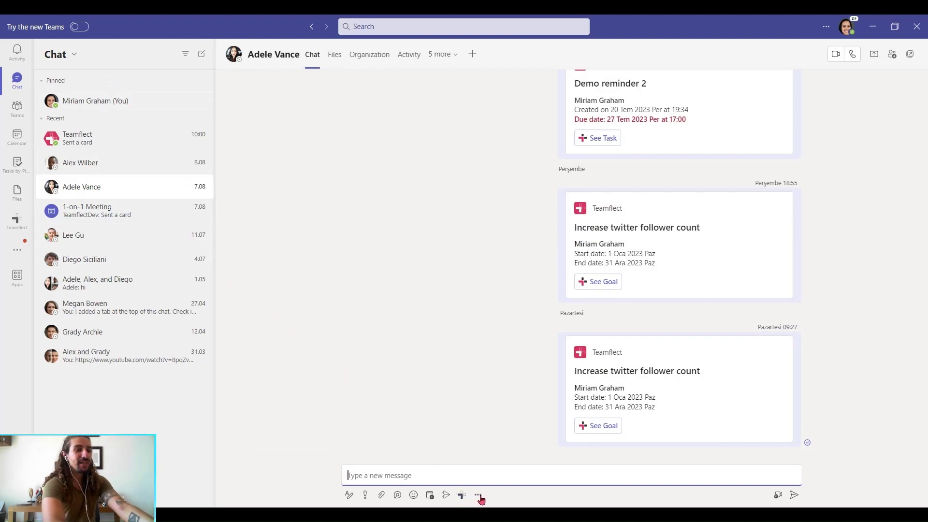
{"action": "left_click", "coordinate": [478, 496]}
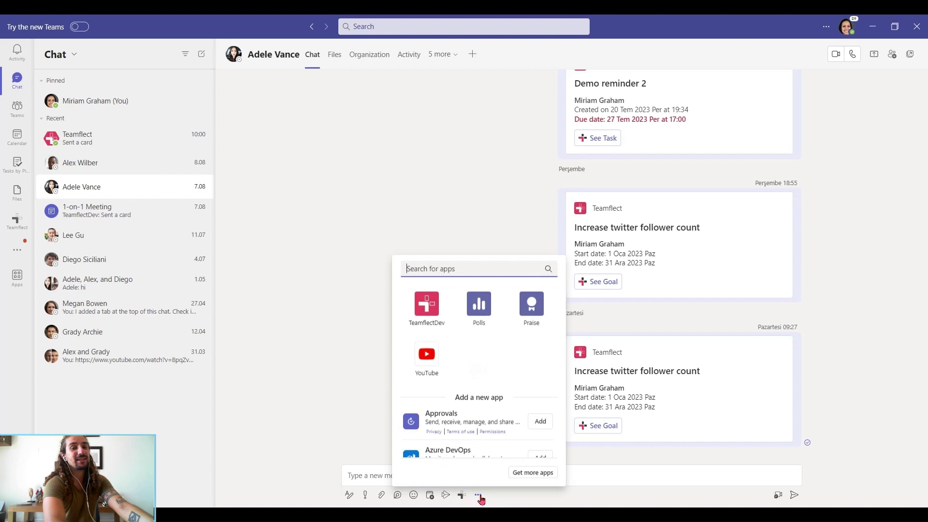
{"action": "left_click", "coordinate": [493, 499]}
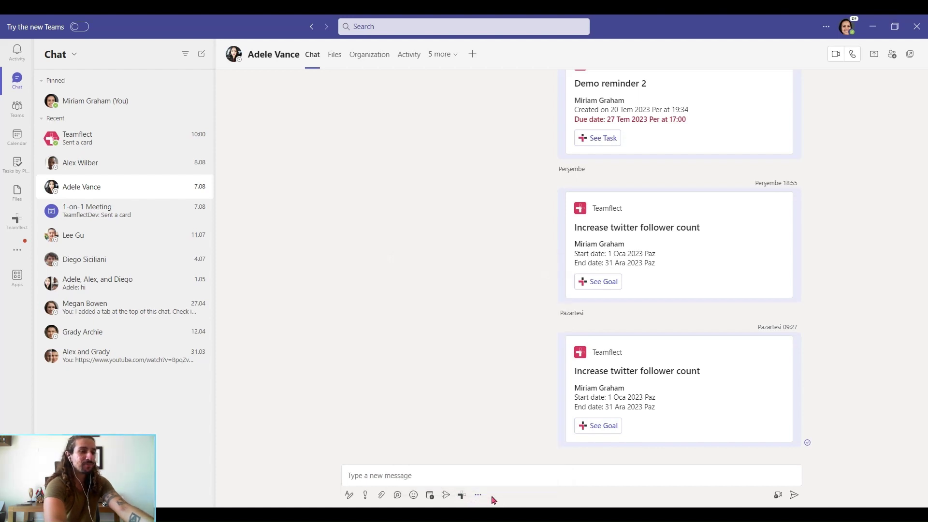
{"action": "left_click", "coordinate": [461, 495]}
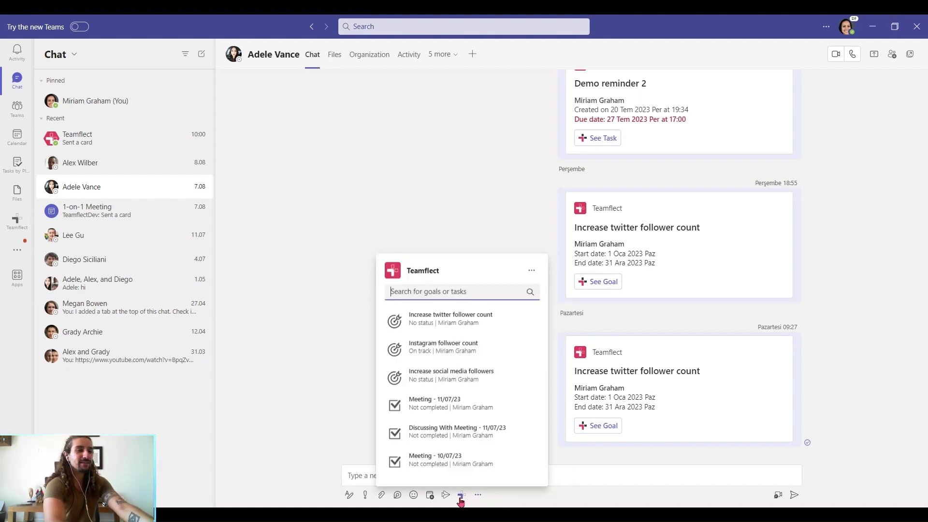
{"action": "left_click", "coordinate": [531, 272]}
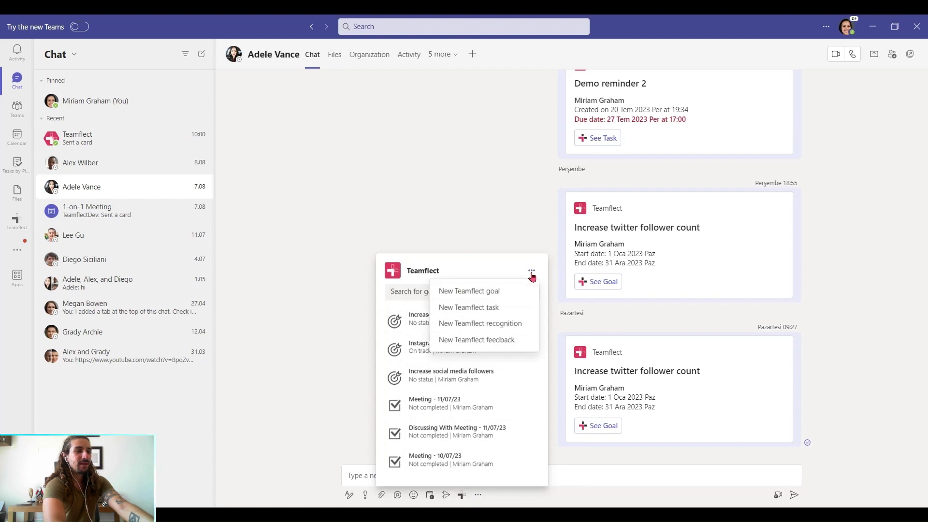
{"action": "left_click", "coordinate": [522, 323]}
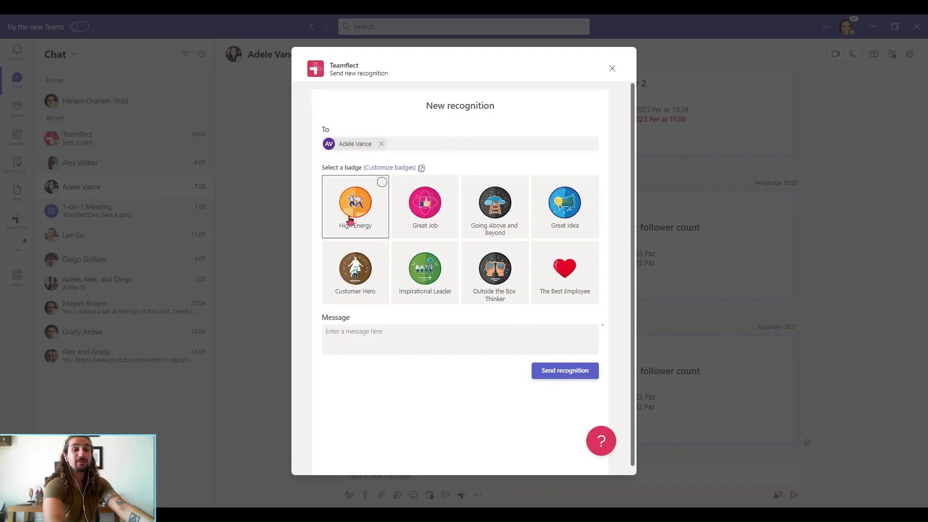
Compare the Great Job, Going Above and Beyond and Great Idea badges, and select Great Job for the recognition.
{"action": "left_click", "coordinate": [413, 215]}
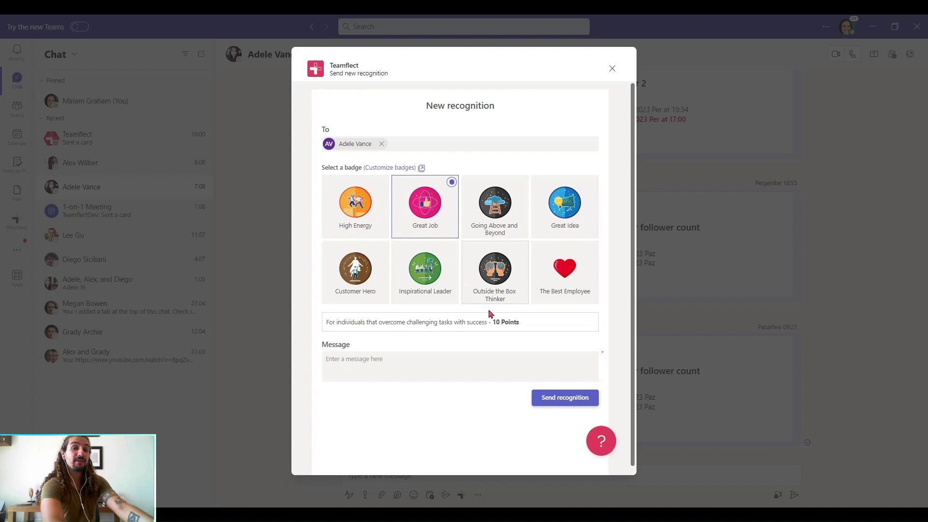
{"action": "left_click", "coordinate": [503, 217]}
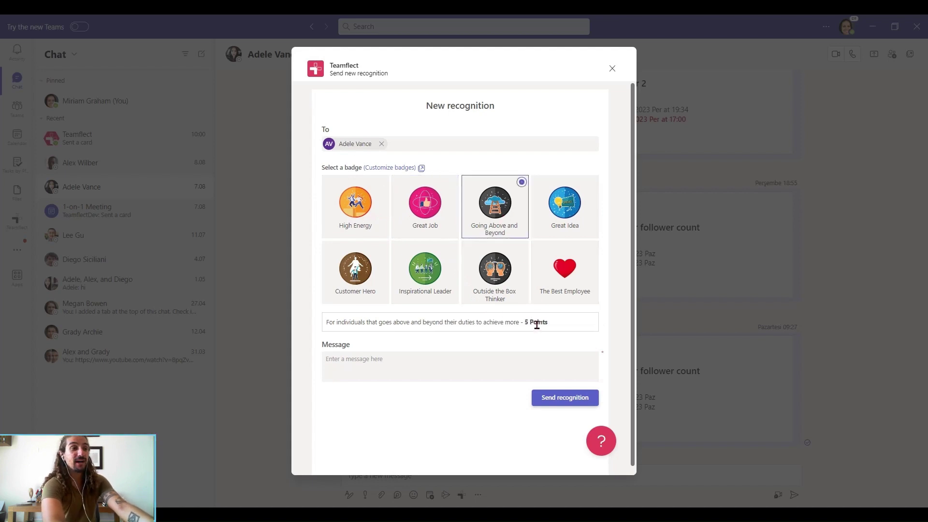
{"action": "left_click", "coordinate": [565, 214]}
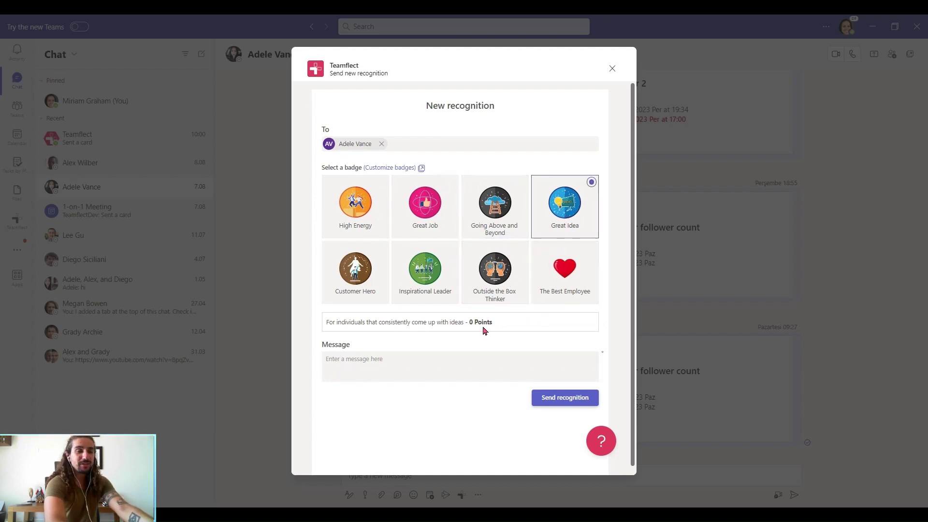
{"action": "left_click", "coordinate": [425, 215]}
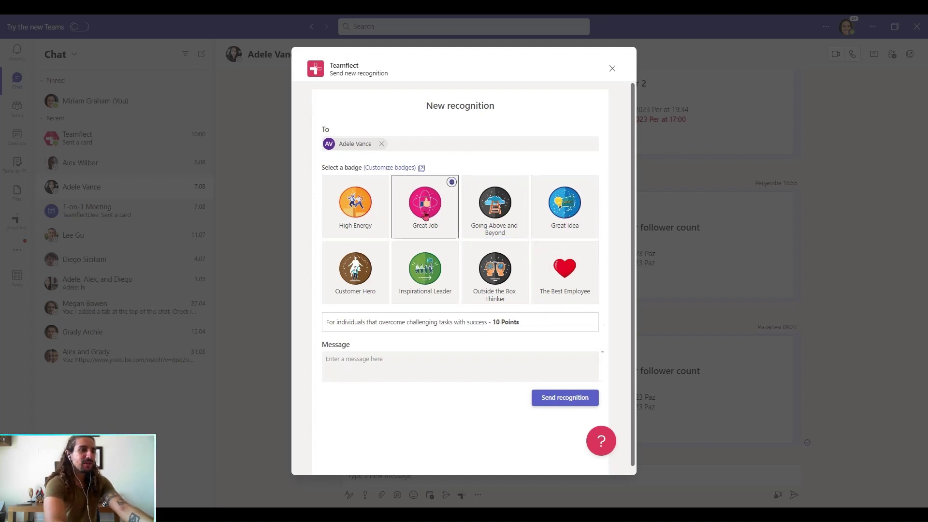
Address the recipient by first name with "your contributions have made a significant impact !!", submit the recognition and post its card in the chat.
{"action": "left_click", "coordinate": [365, 360]}
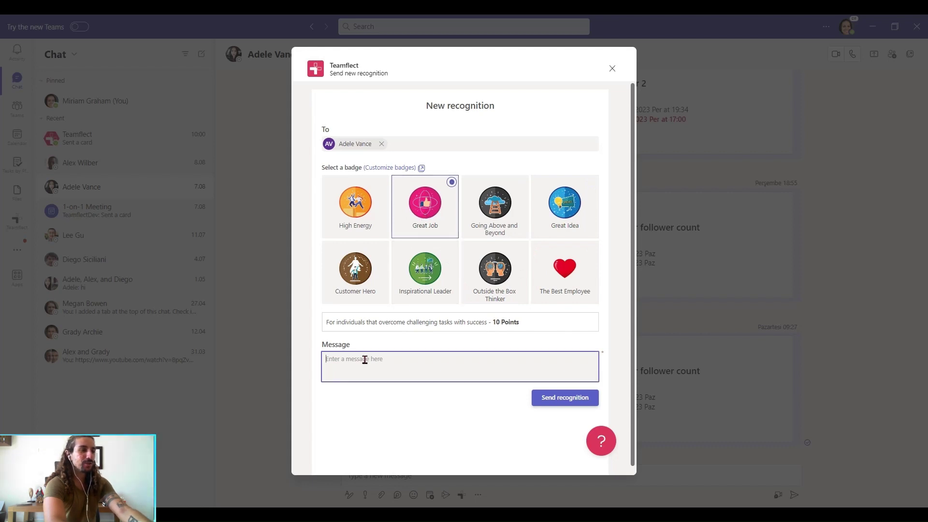
{"action": "type", "text": "Adele, your contributions have made a significant impact !!"}
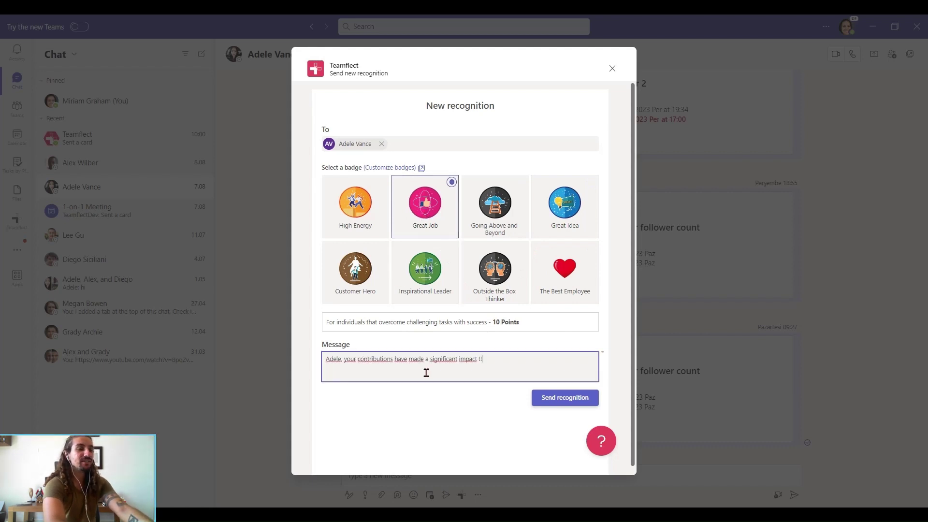
{"action": "left_click", "coordinate": [551, 401]}
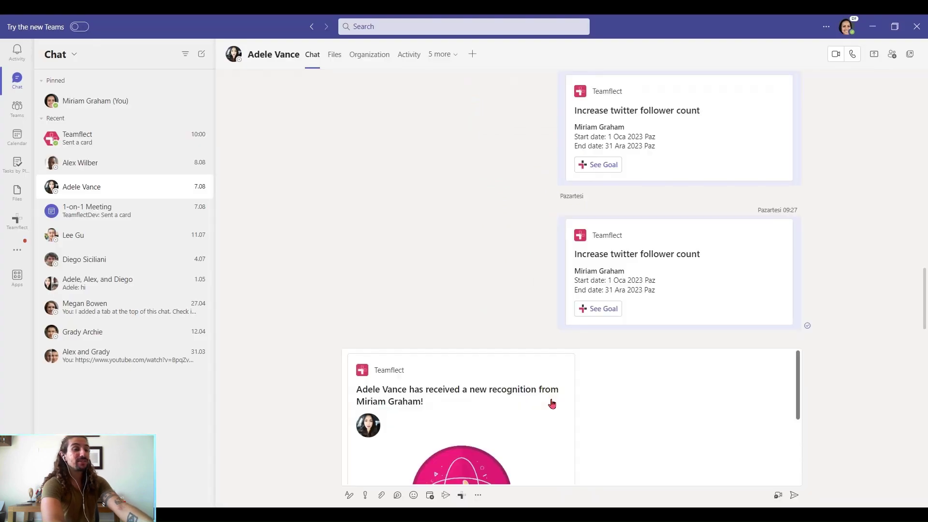
{"action": "scroll", "coordinate": [552, 403], "scroll_direction": "down", "scroll_amount": 3}
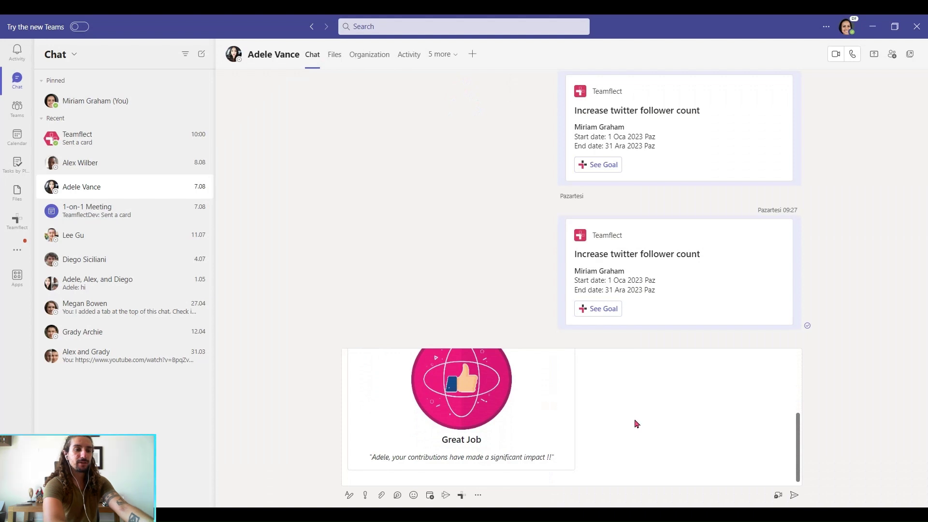
{"action": "left_click", "coordinate": [794, 495]}
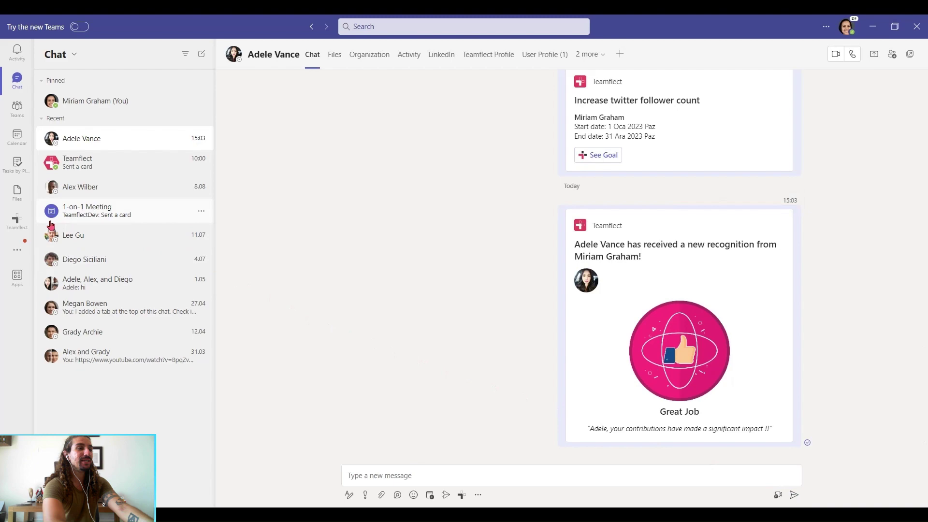
Open the Aug 11th 2023 weekly check-in in the Teamflect app, view its new recognition form and dismiss it.
{"action": "left_click", "coordinate": [19, 221]}
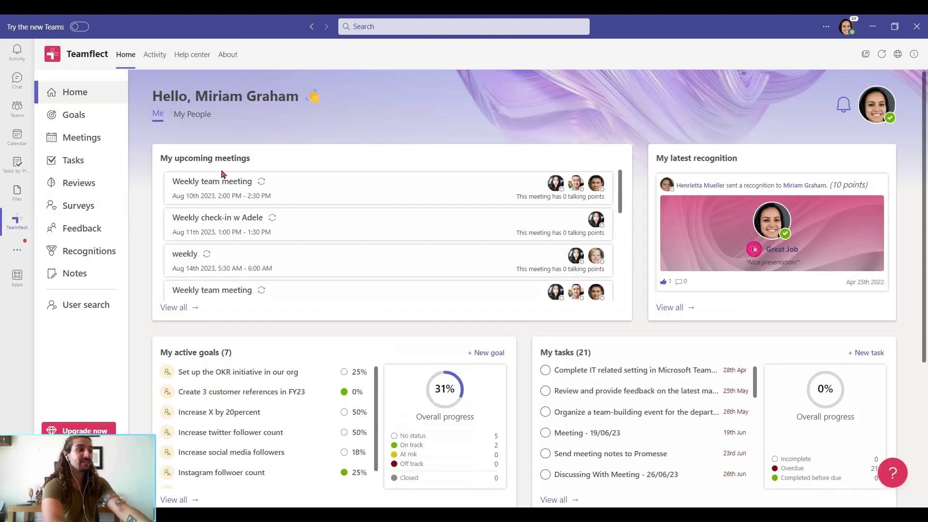
{"action": "left_click", "coordinate": [296, 221]}
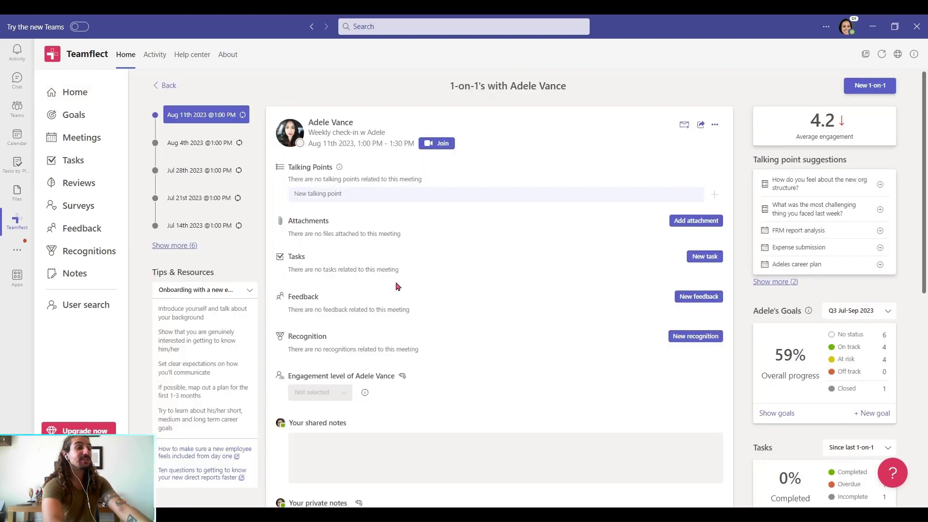
{"action": "scroll", "coordinate": [444, 314], "scroll_direction": "down", "scroll_amount": 3}
{"action": "scroll", "coordinate": [444, 314], "scroll_direction": "down", "scroll_amount": 5}
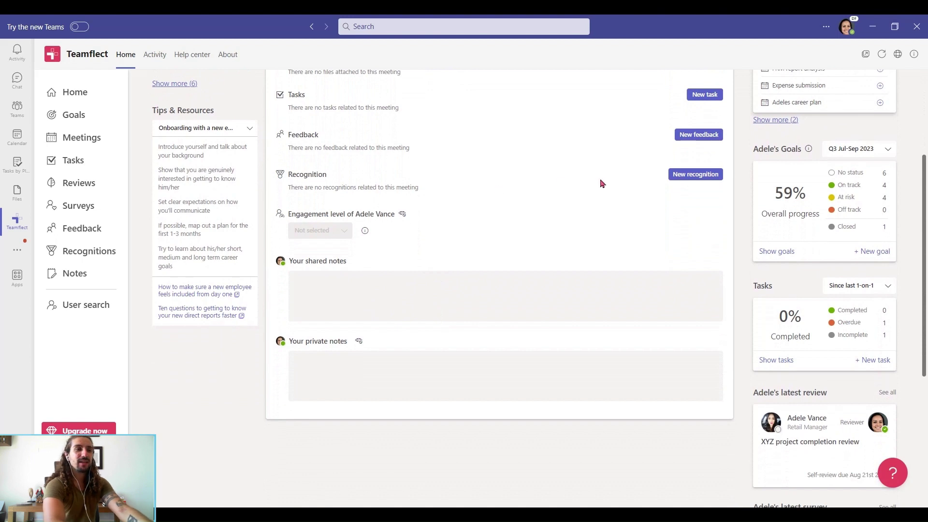
{"action": "left_click", "coordinate": [691, 178]}
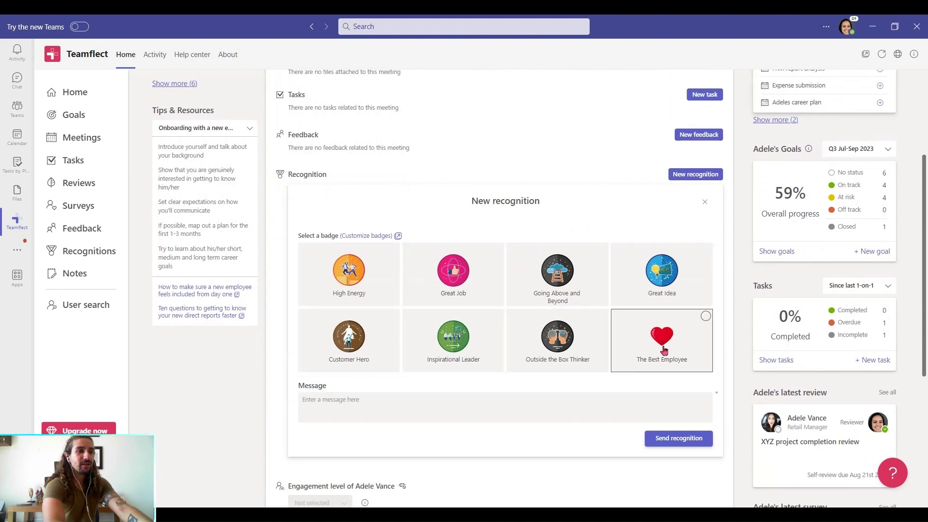
{"action": "left_click", "coordinate": [705, 204]}
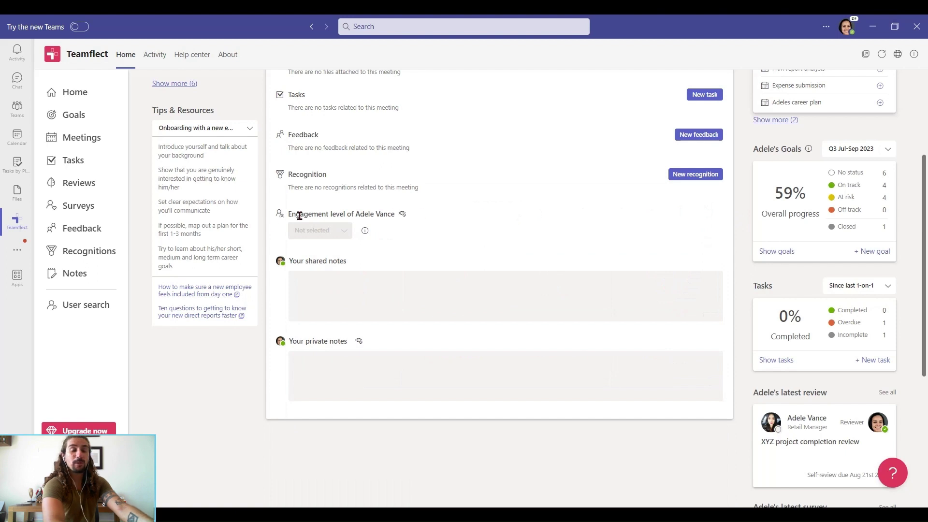
Open Teamflect's Recognitions page, bring up a new recognition form and follow its badge customization link to the admin center.
{"action": "left_click", "coordinate": [99, 254]}
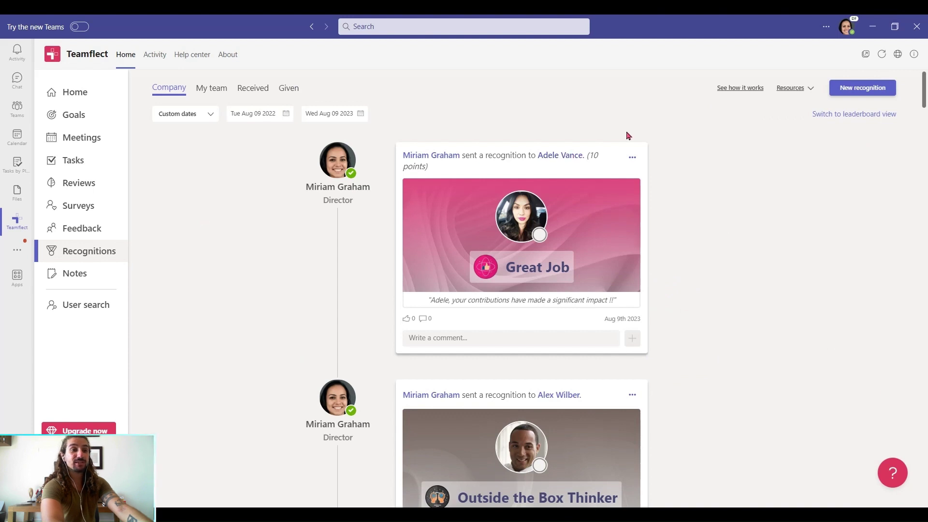
{"action": "left_click", "coordinate": [842, 90]}
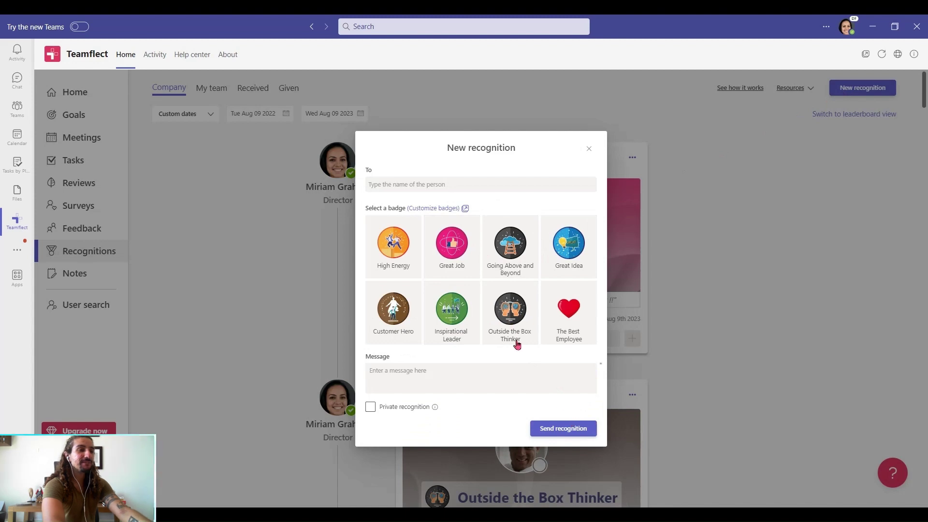
{"action": "left_click", "coordinate": [420, 214]}
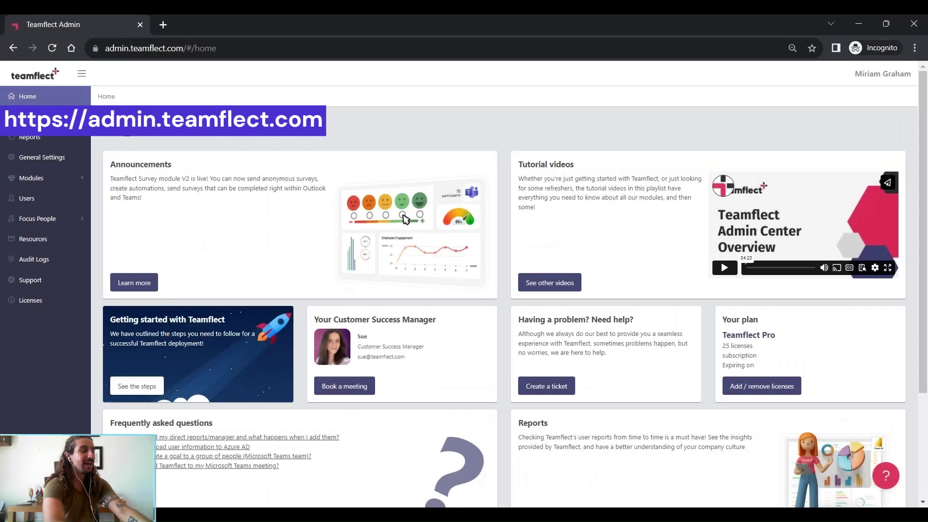
View the badge configuration and blank badge form in the admin center's Recognitions module, then return to Teams and close the recognition form.
{"action": "left_click", "coordinate": [70, 179]}
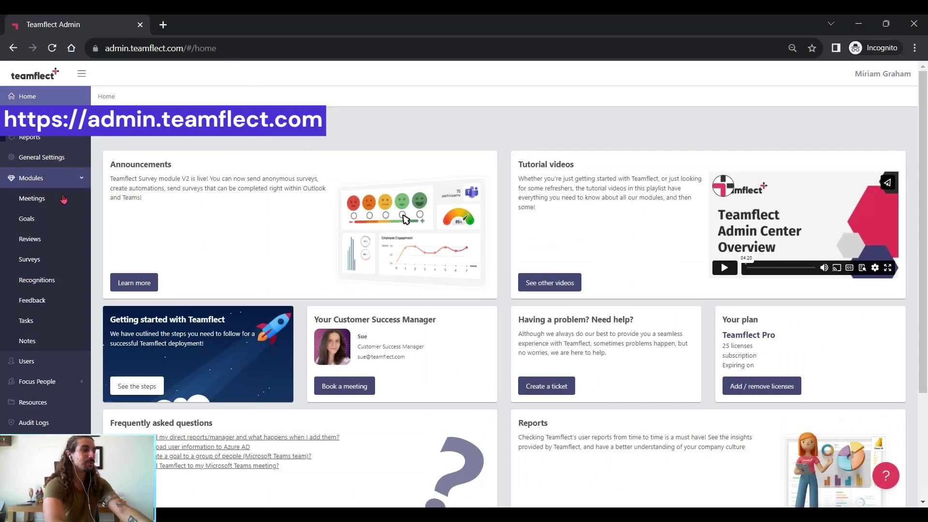
{"action": "left_click", "coordinate": [44, 279]}
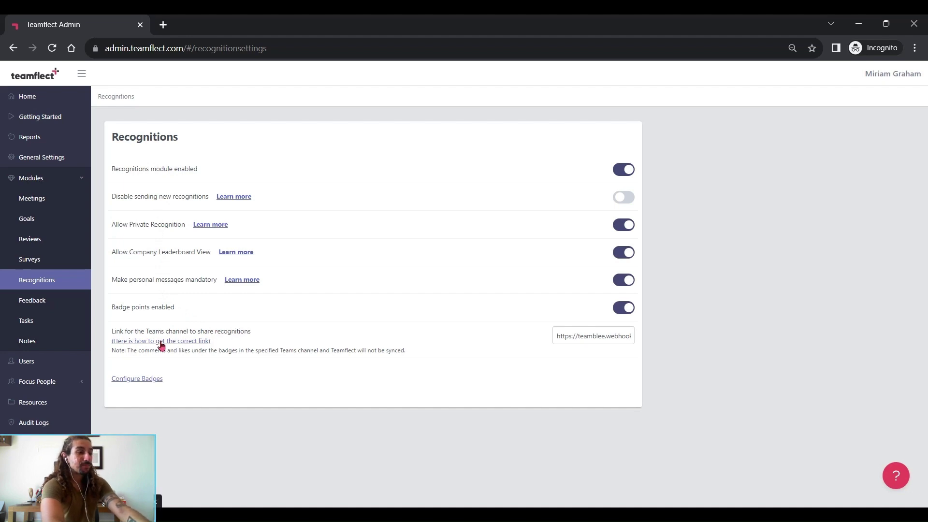
{"action": "left_click", "coordinate": [138, 380]}
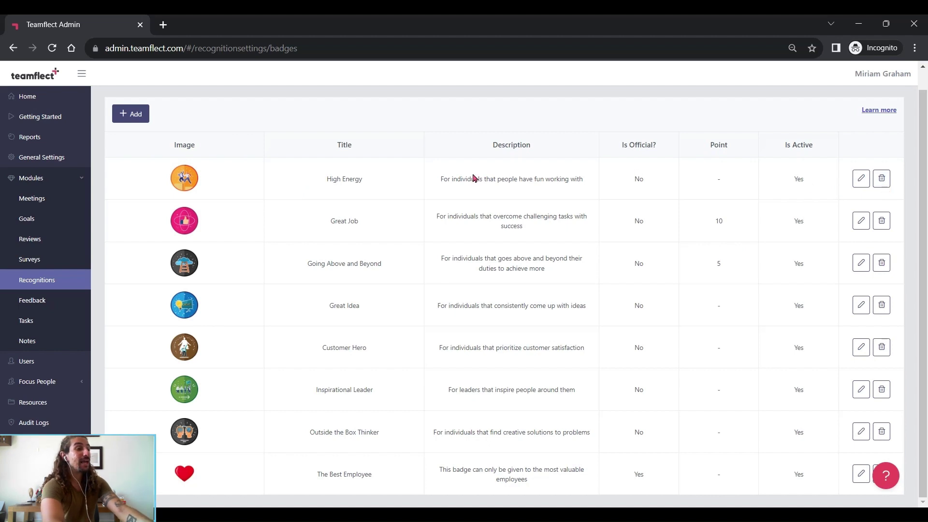
{"action": "left_click", "coordinate": [136, 116]}
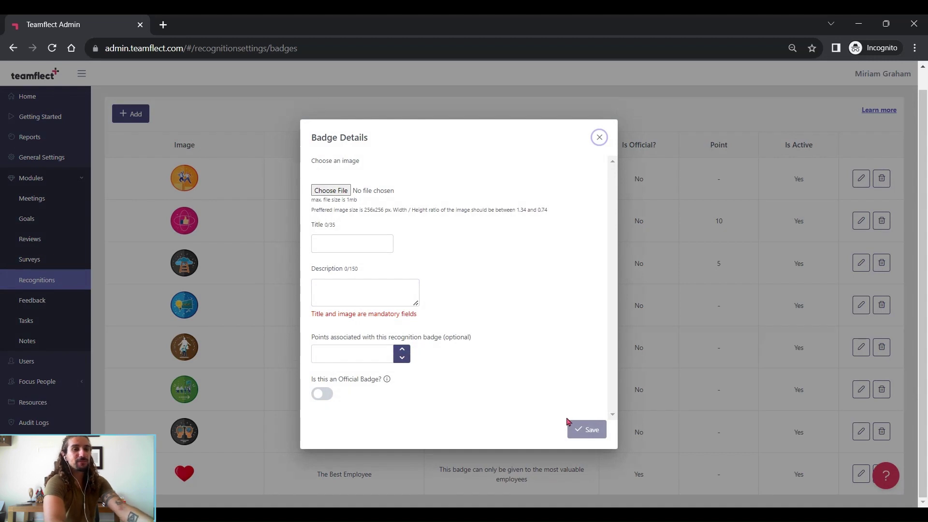
{"action": "left_click", "coordinate": [600, 138]}
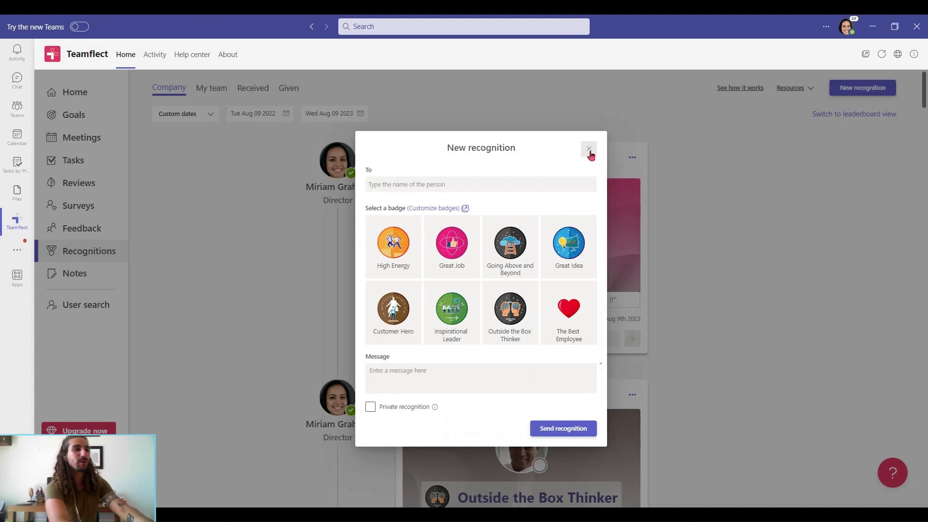
{"action": "left_click", "coordinate": [589, 151]}
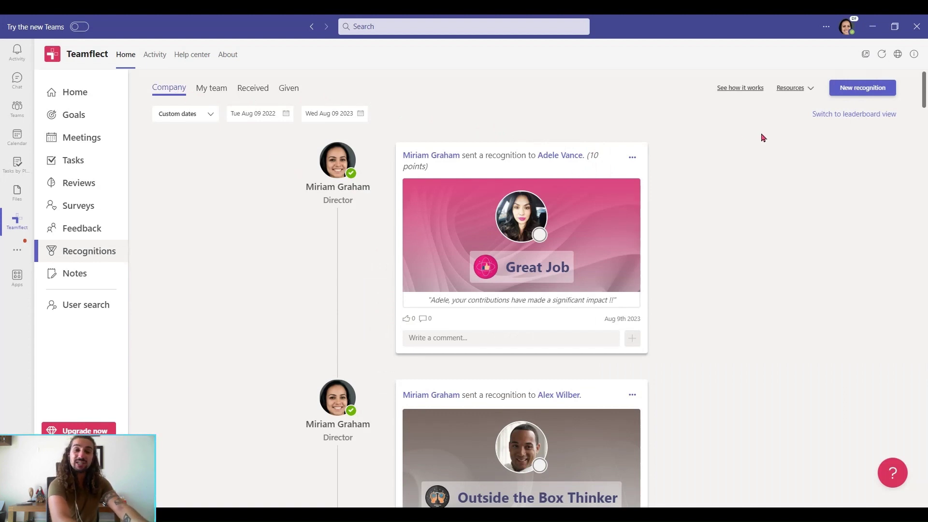
Examine the company recognitions in leaderboard view, and show the recognitions of My team.
{"action": "left_click", "coordinate": [833, 115]}
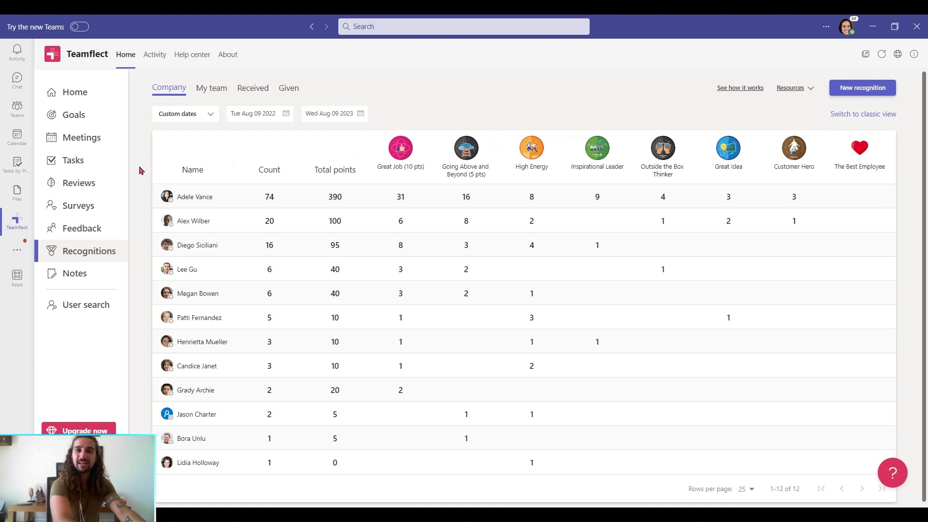
{"action": "scroll", "coordinate": [141, 170], "scroll_direction": "down", "scroll_amount": 1}
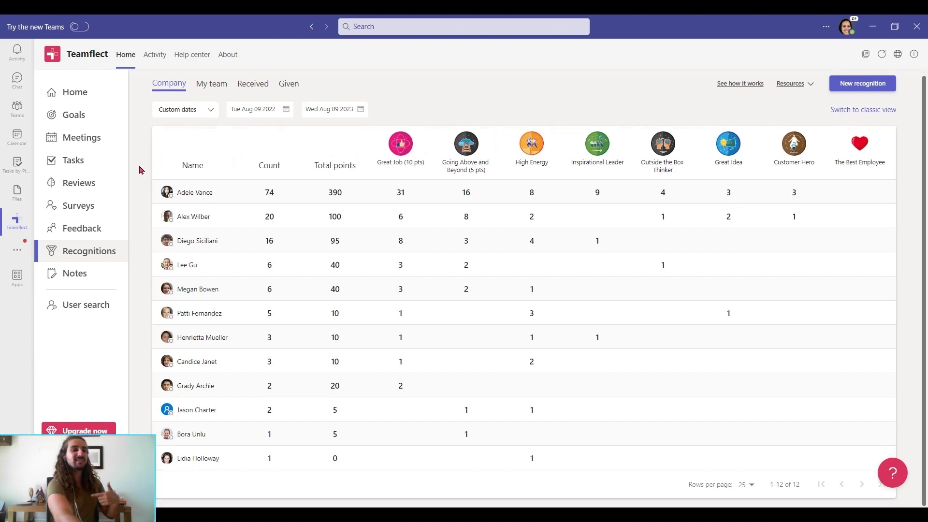
{"action": "scroll", "coordinate": [141, 170], "scroll_direction": "up", "scroll_amount": 1}
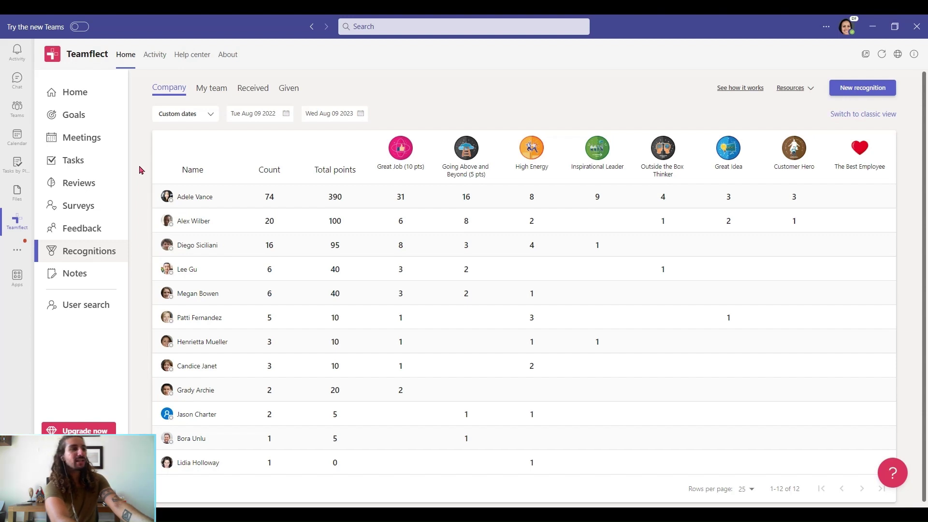
{"action": "left_click", "coordinate": [215, 93]}
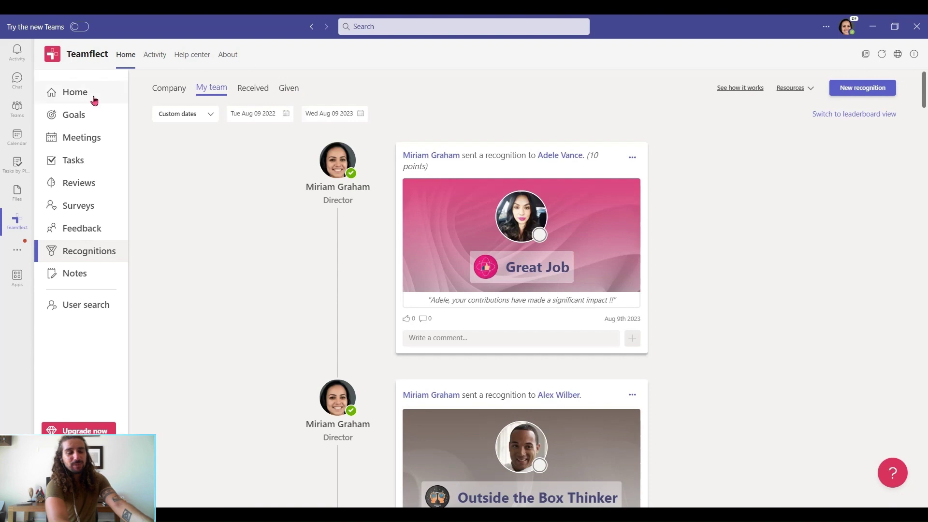
Browse the recognition posts in the Contoso Recognitions channel of the Contoso All Employees team.
{"action": "left_click", "coordinate": [18, 109]}
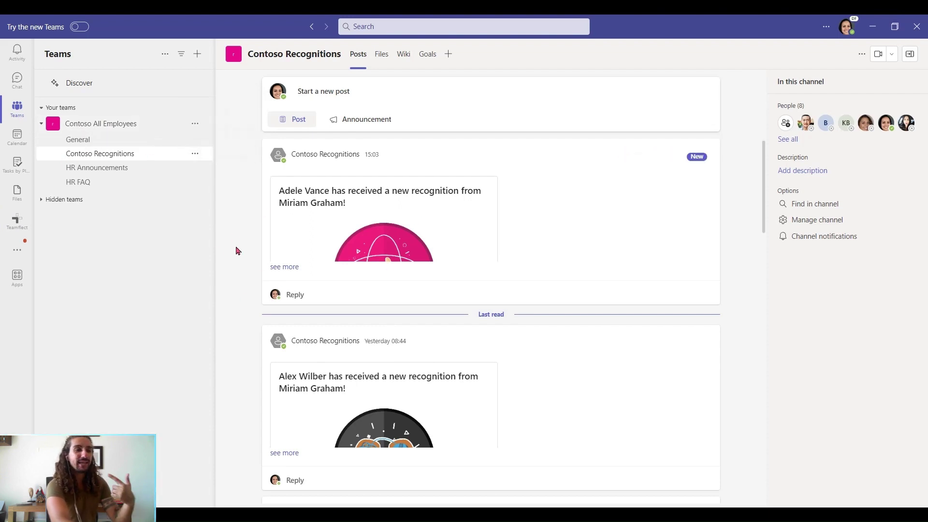
{"action": "scroll", "coordinate": [237, 250], "scroll_direction": "down", "scroll_amount": 4}
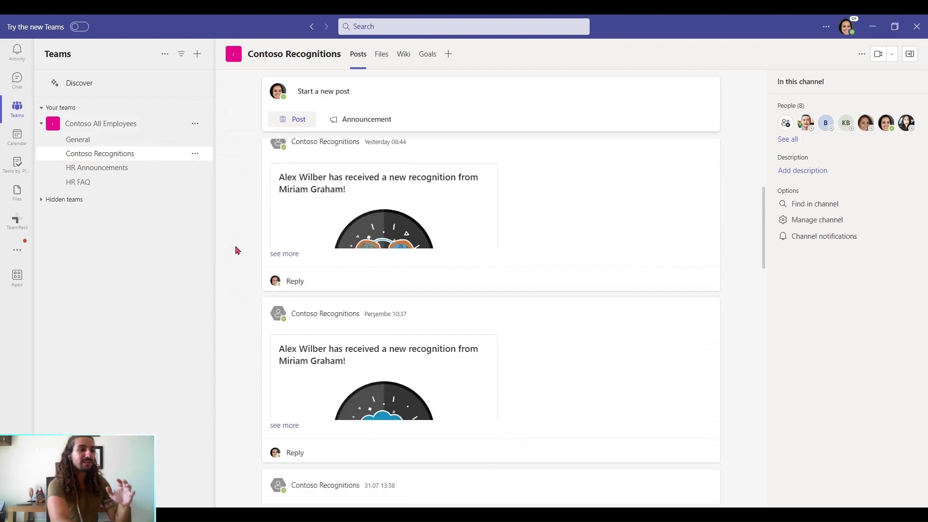
{"action": "scroll", "coordinate": [237, 251], "scroll_direction": "down", "scroll_amount": 2}
{"action": "scroll", "coordinate": [237, 250], "scroll_direction": "up", "scroll_amount": 2}
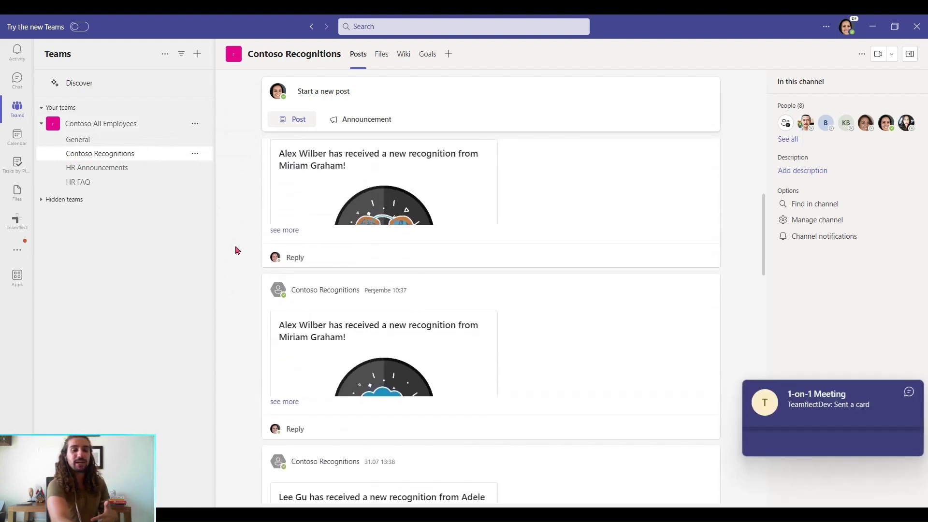
{"action": "scroll", "coordinate": [237, 251], "scroll_direction": "up", "scroll_amount": 4}
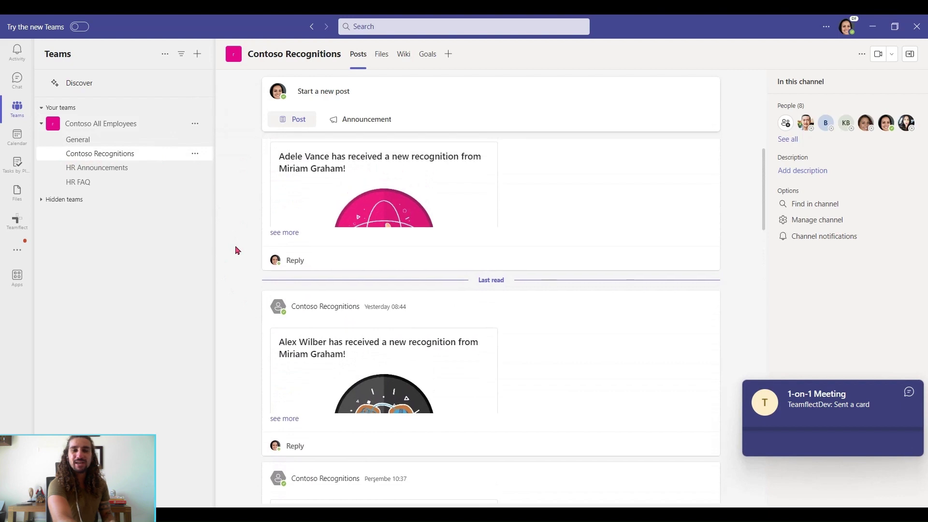
{"action": "scroll", "coordinate": [237, 250], "scroll_direction": "up", "scroll_amount": 1}
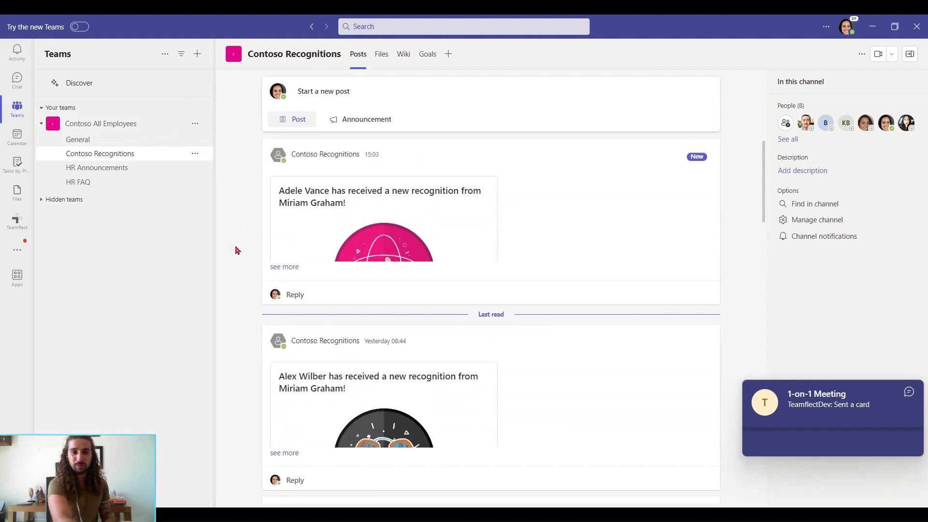